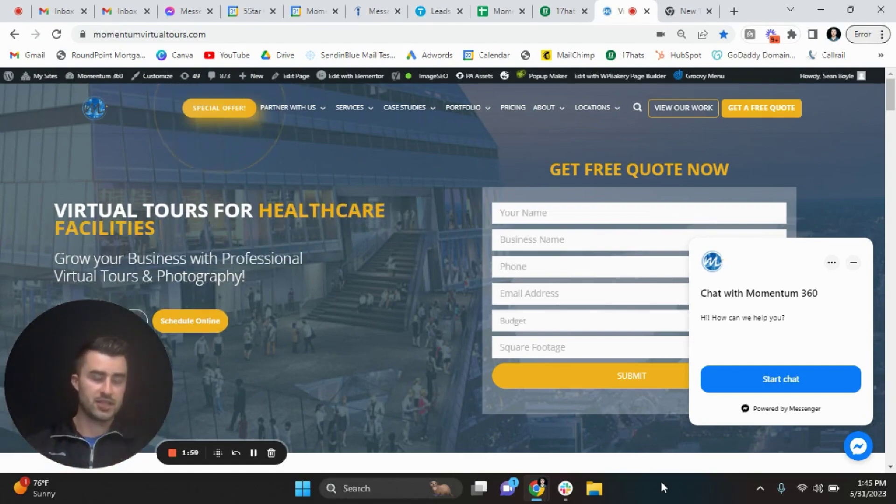
- In a new tab, rerun the 'longevity wines livermore' search and open the winery's map result
click(683, 19)
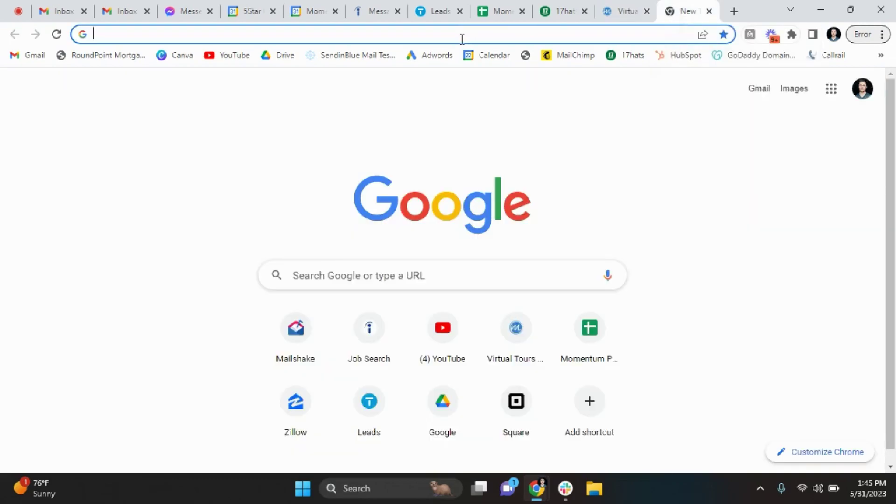
click(248, 147)
click(172, 33)
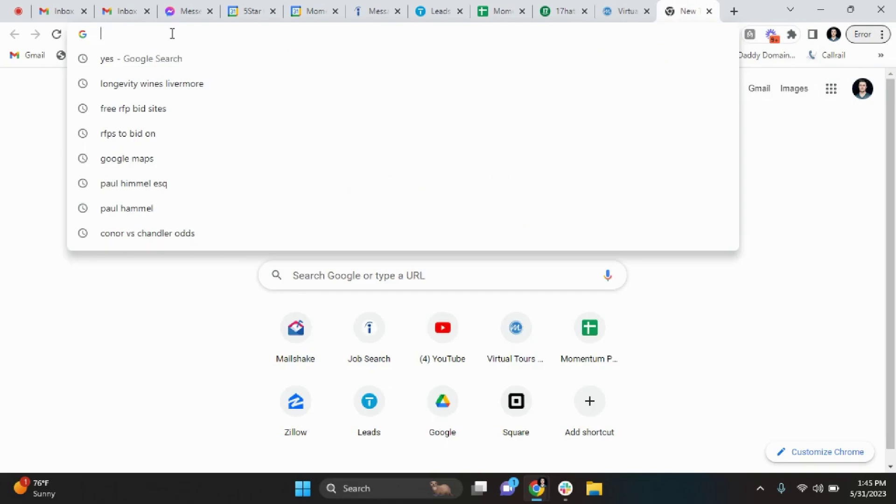
click(151, 84)
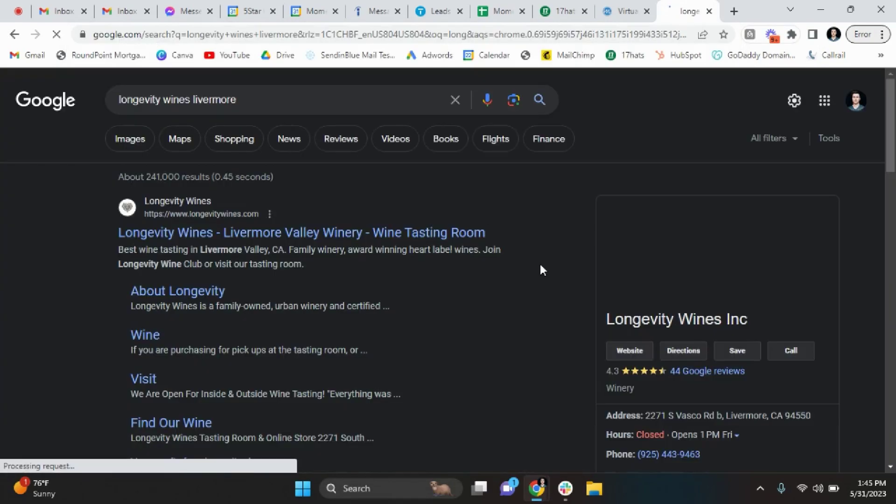
scroll(536, 300, down, 1)
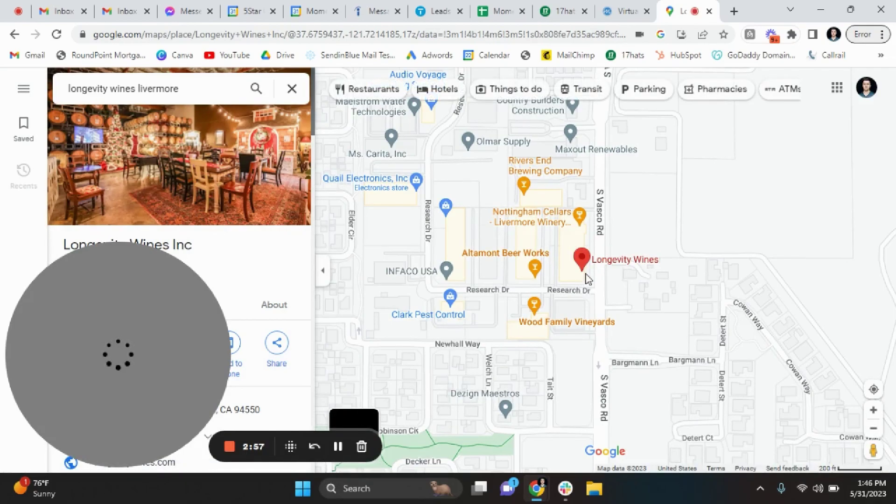
- Zoom in close and centre the map on the Longevity Wines pin by S Vasco Rd and Research Dr
scroll(588, 279, up, 5)
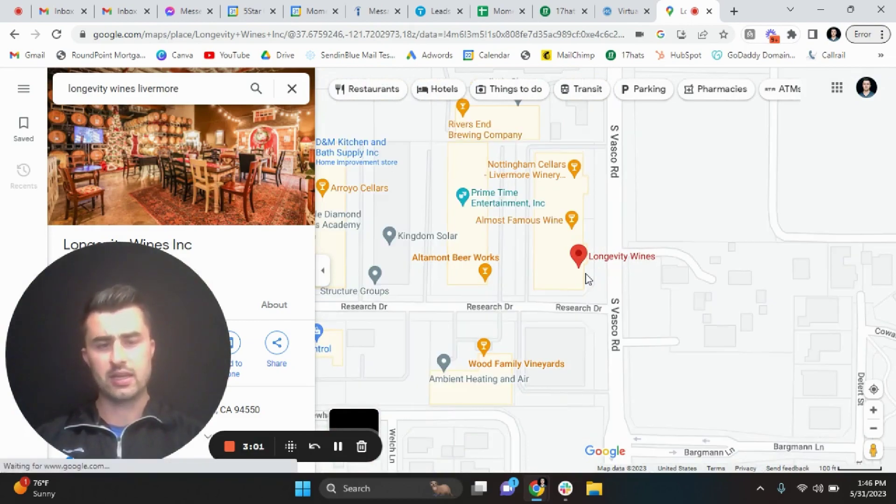
click(873, 411)
drag(546, 348, 606, 377)
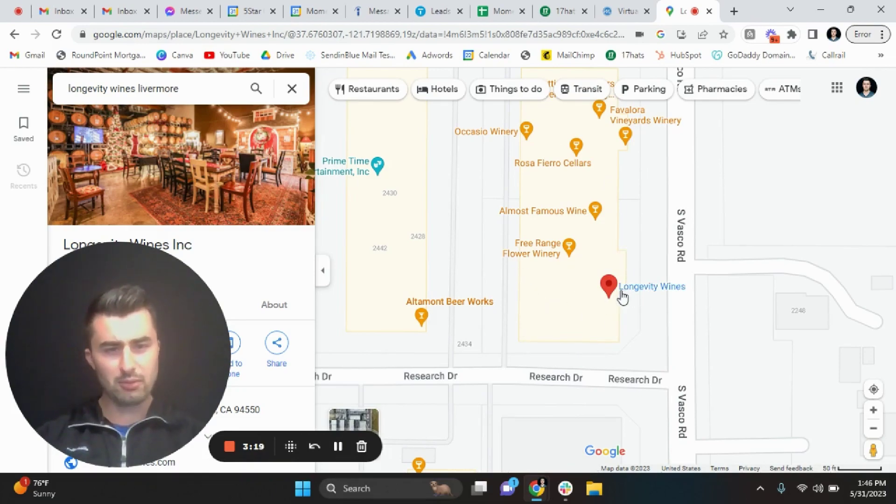
scroll(639, 315, up, 3)
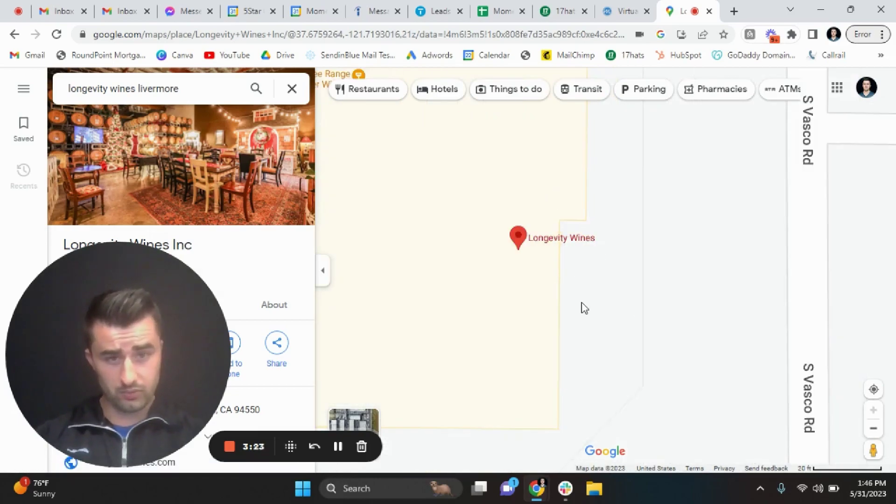
scroll(583, 308, down, 1)
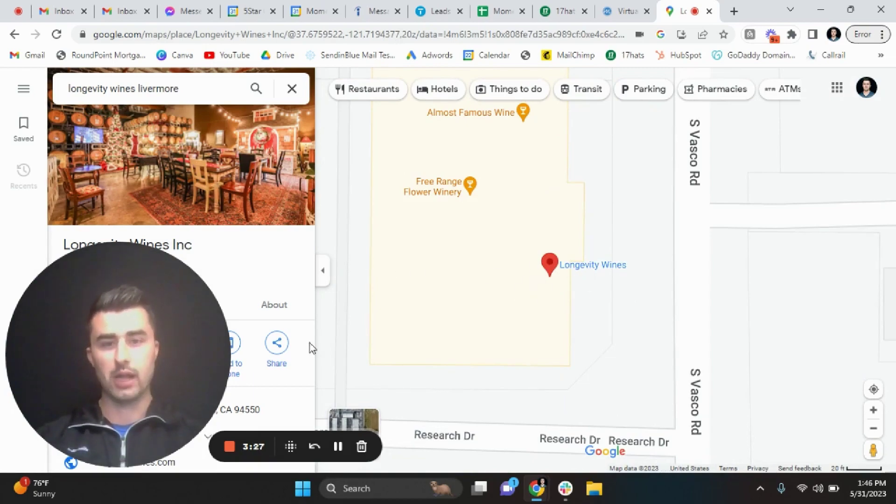
drag(66, 340, 96, 280)
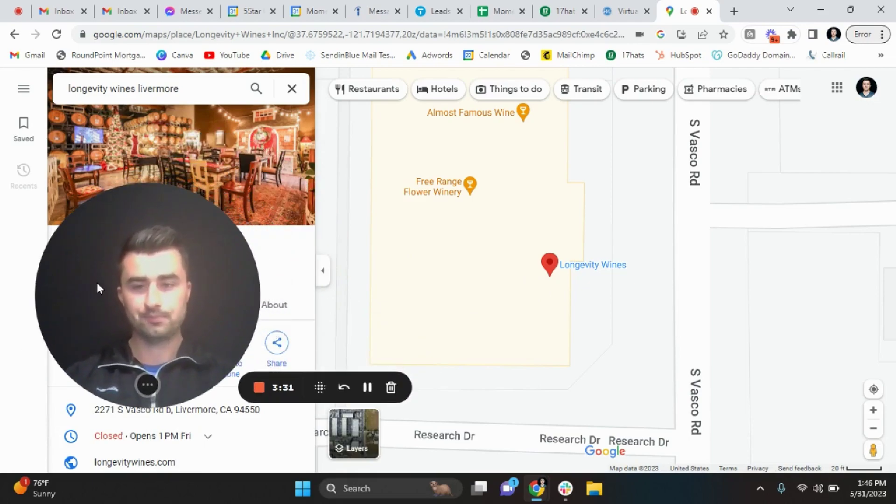
click(140, 383)
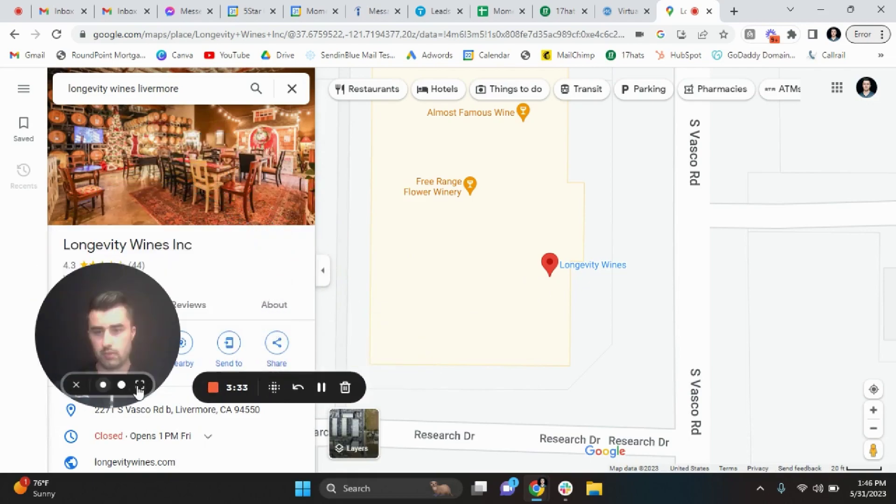
- Switch the map to satellite imagery and frame the Longevity Wines building
drag(139, 340, 110, 359)
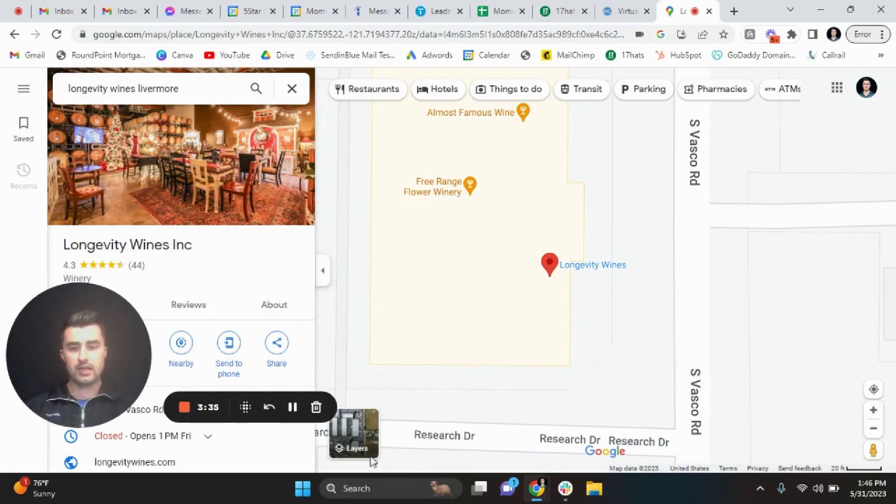
click(355, 439)
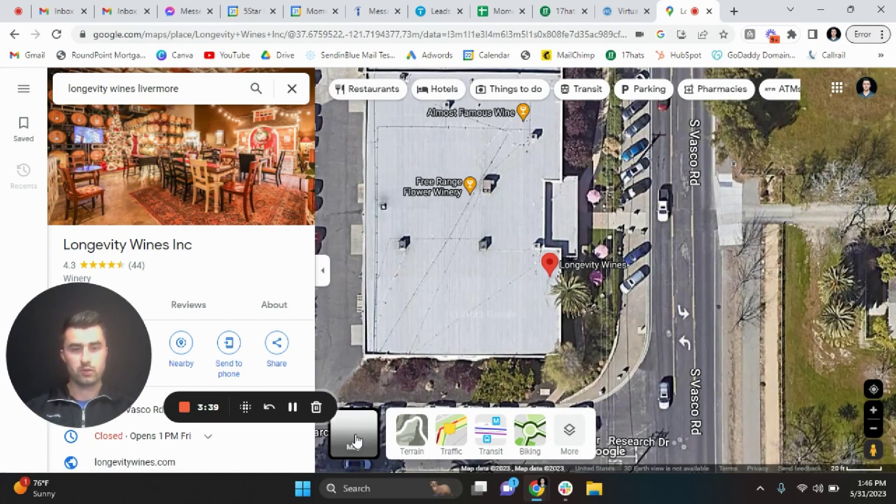
drag(472, 287, 505, 296)
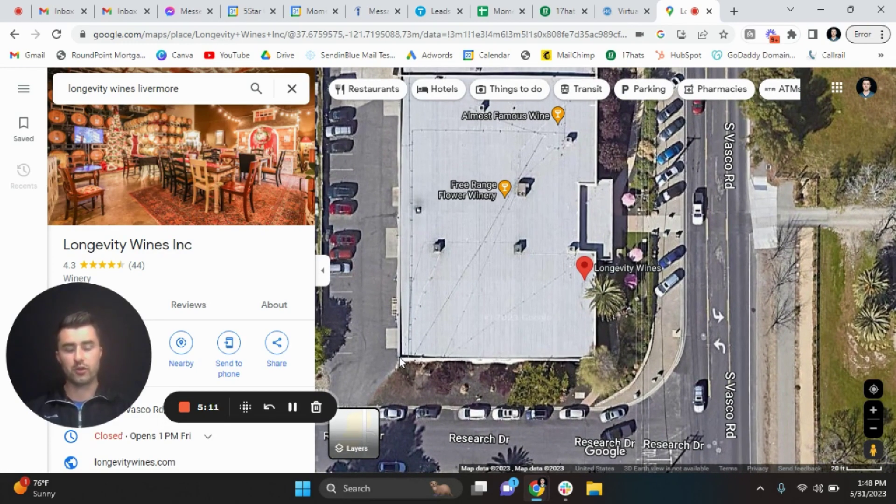
- Measure a closed rectangle around the building's four corners, selecting the 7,383.17 ft² total area
right_click(399, 358)
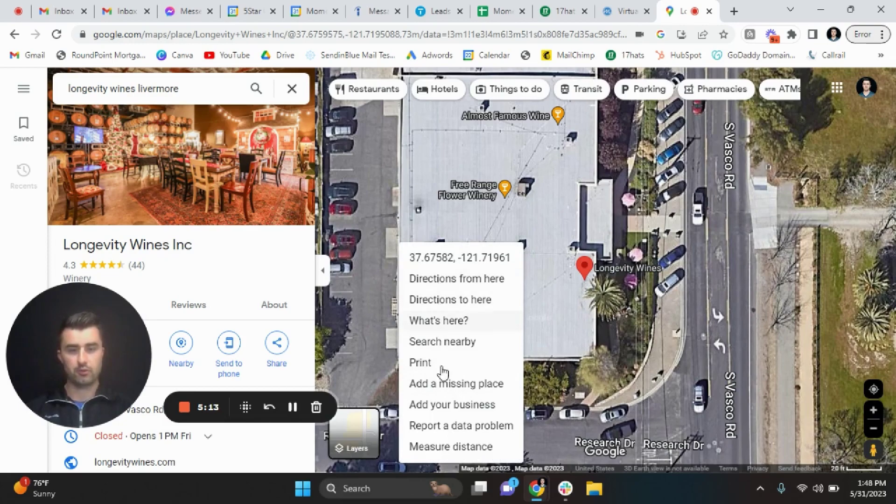
click(443, 446)
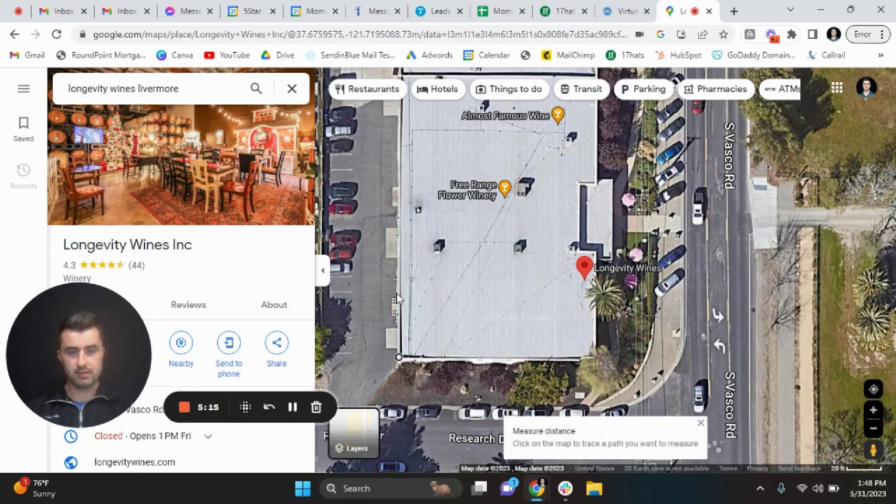
click(399, 244)
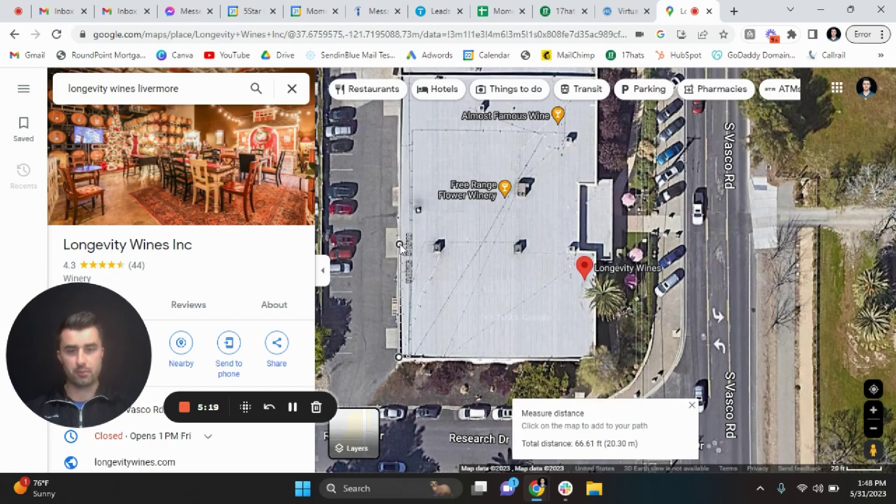
click(593, 253)
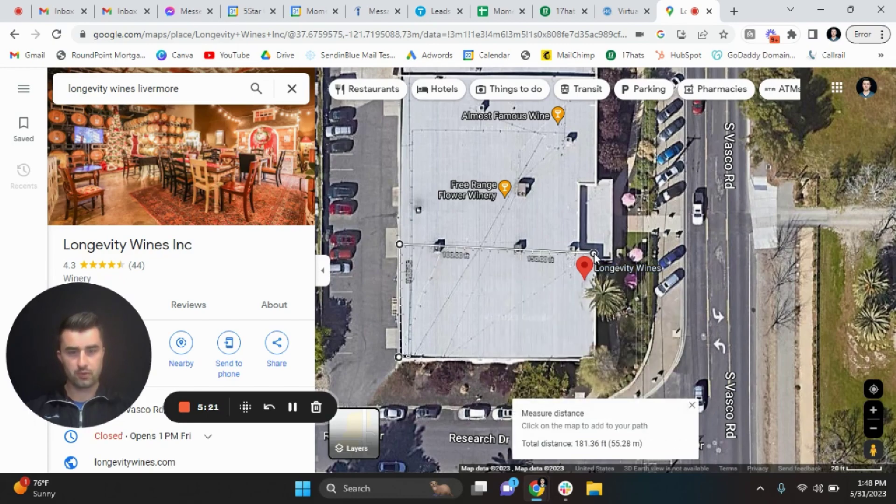
click(594, 357)
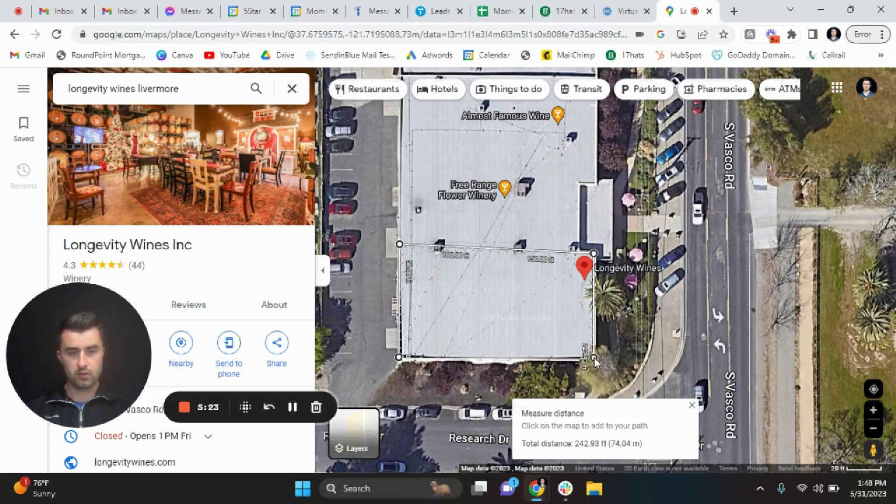
click(407, 357)
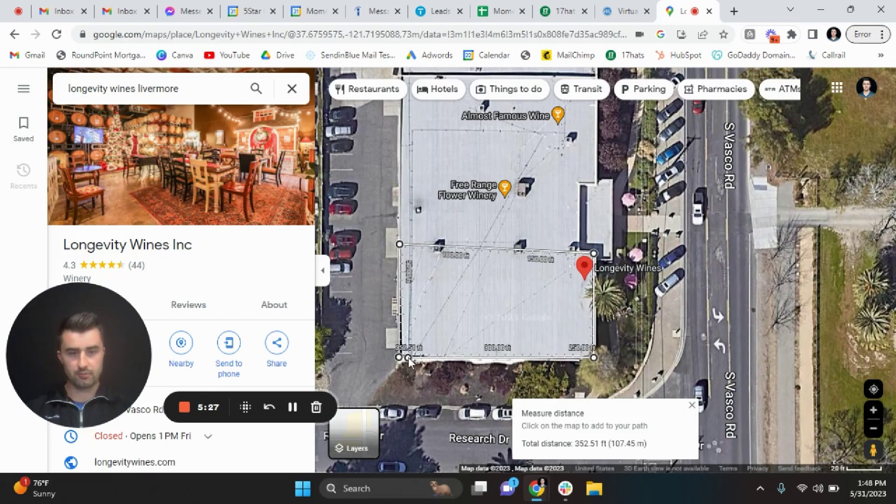
click(399, 358)
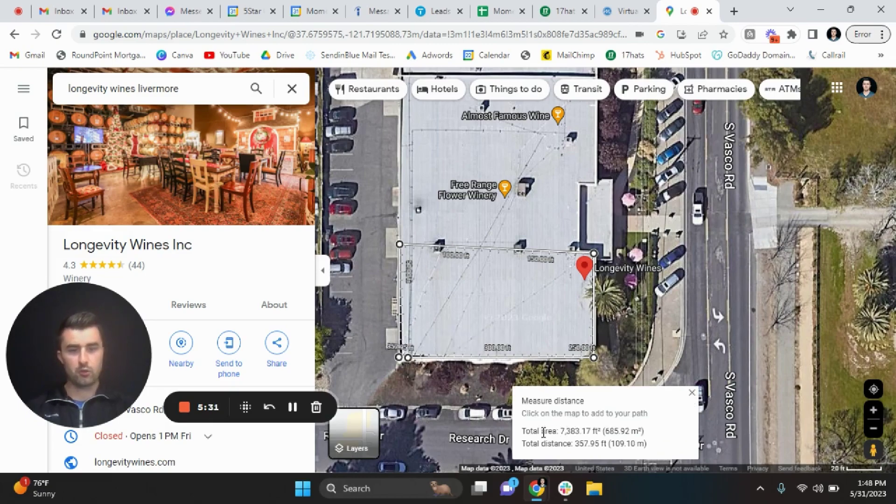
drag(559, 431, 598, 433)
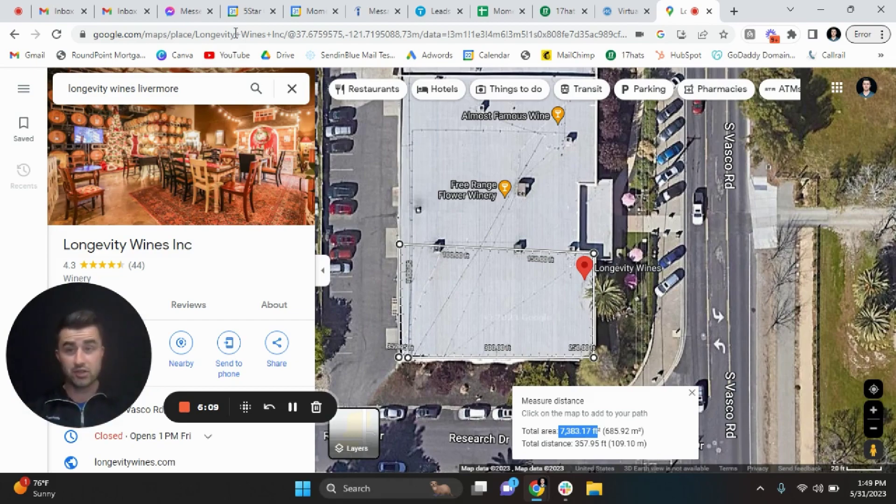
click(250, 35)
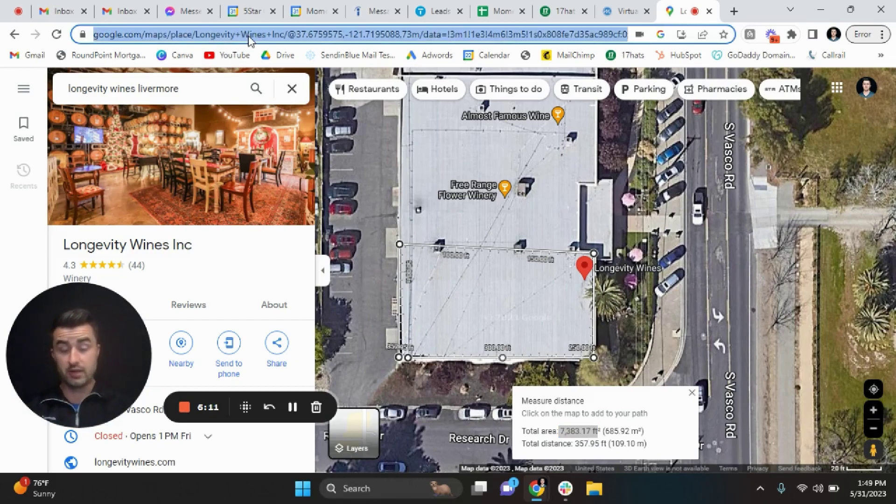
text(750+)
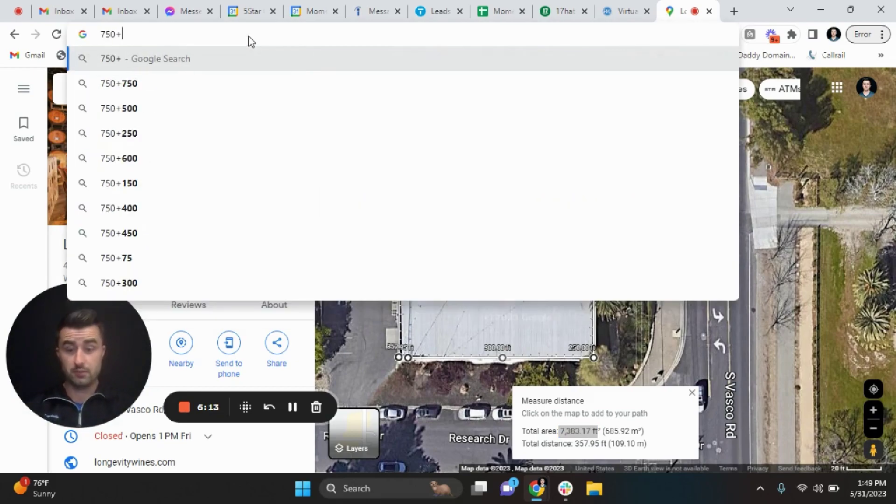
text(300)
key(BackSpace)
key(BackSpace)
key(BackSpace)
key(BackSpace)
key(BackSpace)
key(BackSpace)
key(BackSpace)
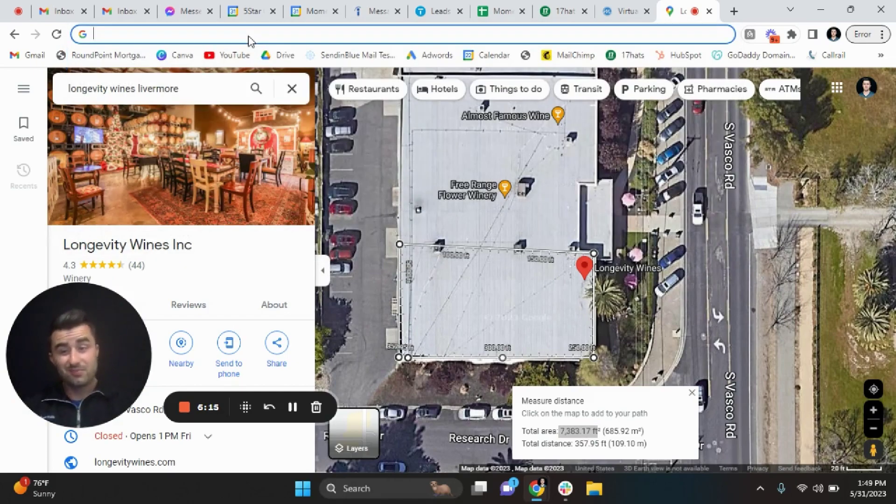